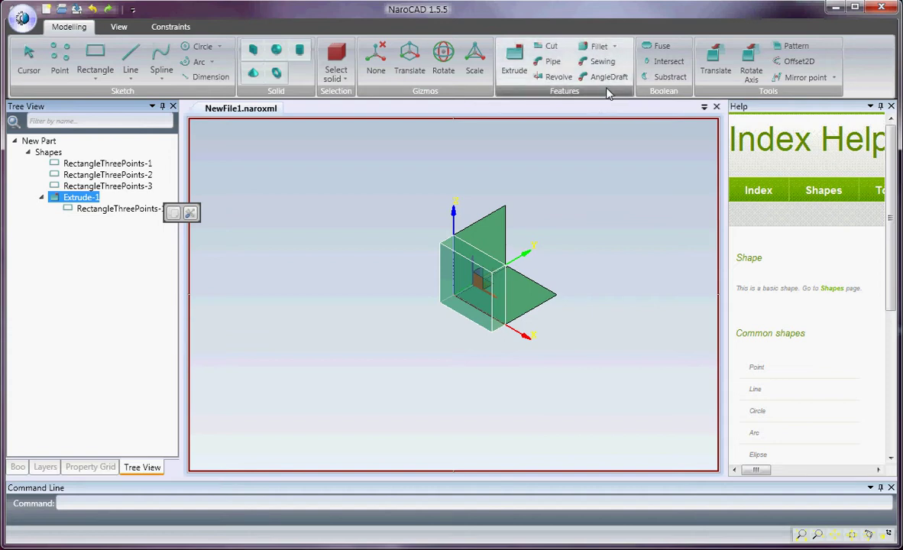
Start a fillet on the extruded box and select the default 1,000 size to replace it
{"action": "left_click", "coordinate": [593, 48]}
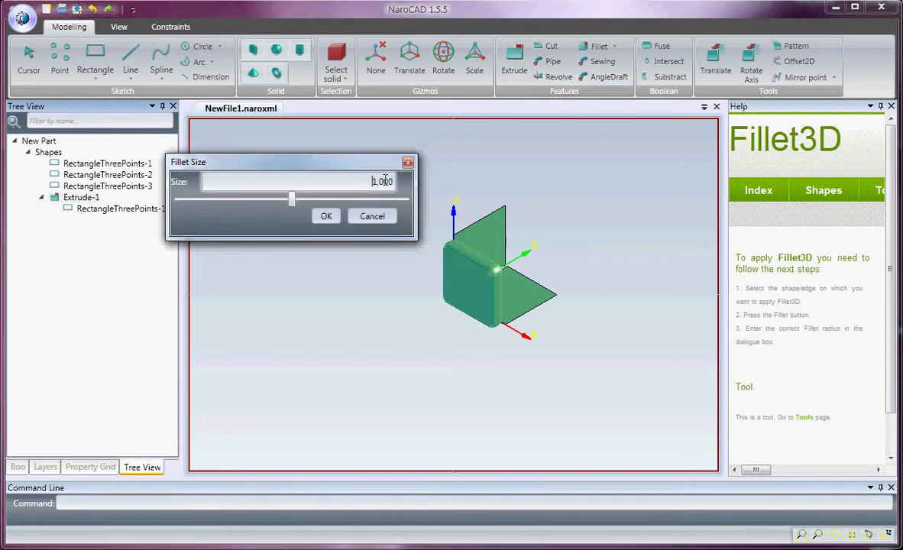
{"action": "left_click_drag", "start_coordinate": [353, 182], "coordinate": [417, 187]}
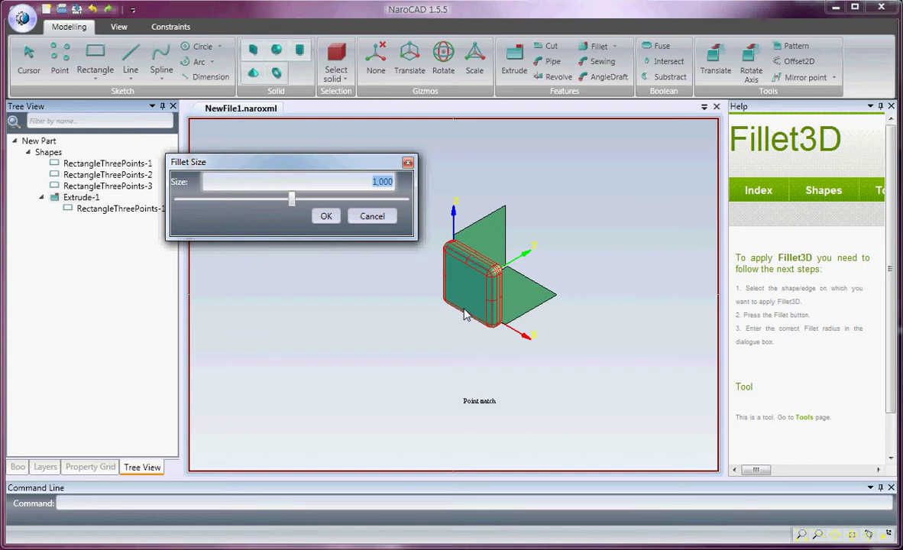
Enter sin(pi/7)*2 as the fillet size so it evaluates to 0,868
{"action": "type", "text": "sin(pi/7)*2"}
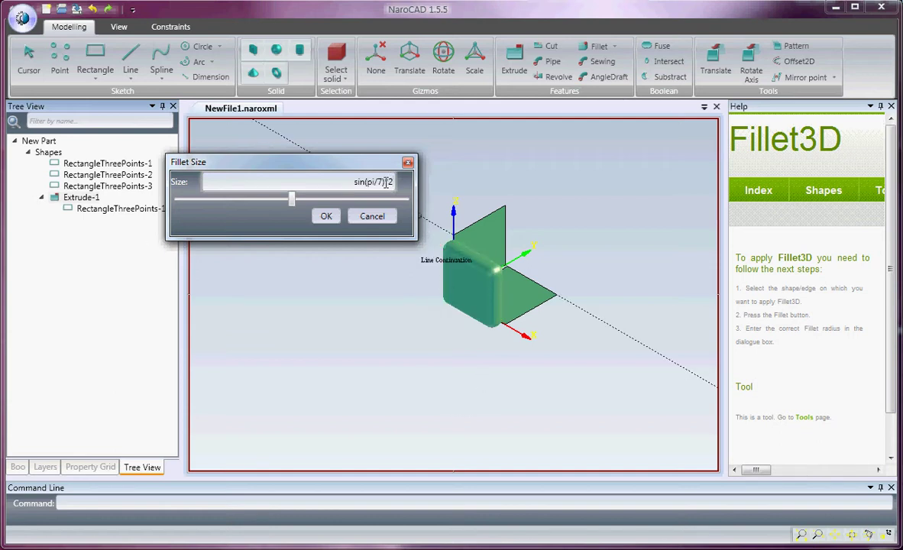
{"action": "key", "text": "Tab"}
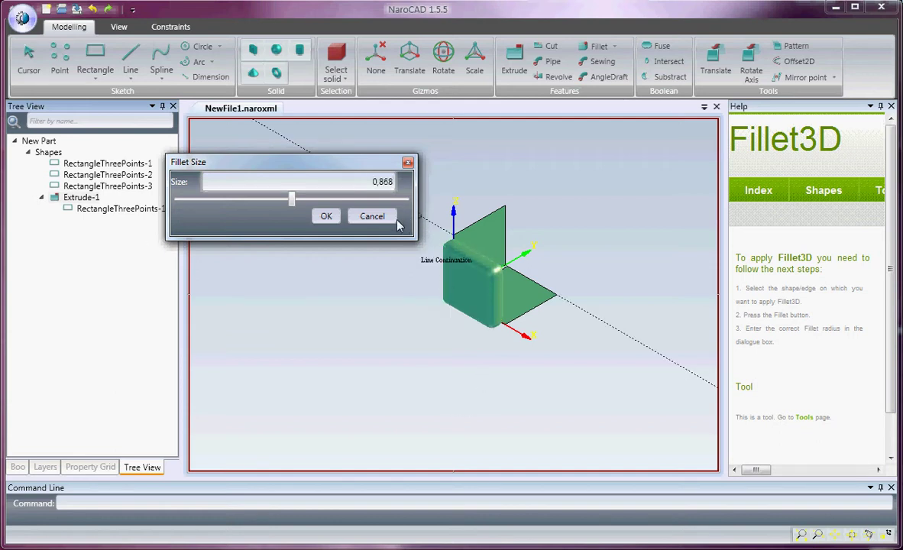
{"action": "left_click", "coordinate": [364, 185]}
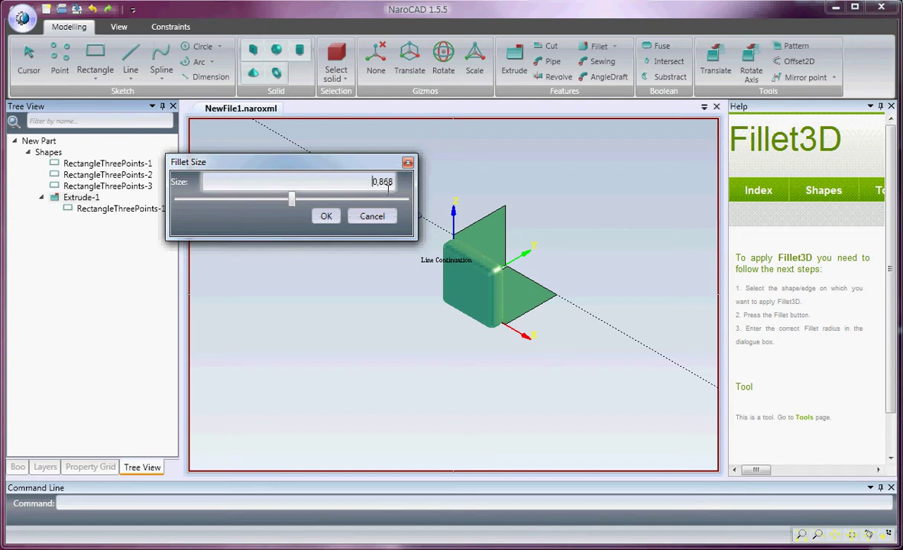
Apply the 0,868 fillet to the box as Fillet-1 and start an extrusion
{"action": "left_click", "coordinate": [326, 216]}
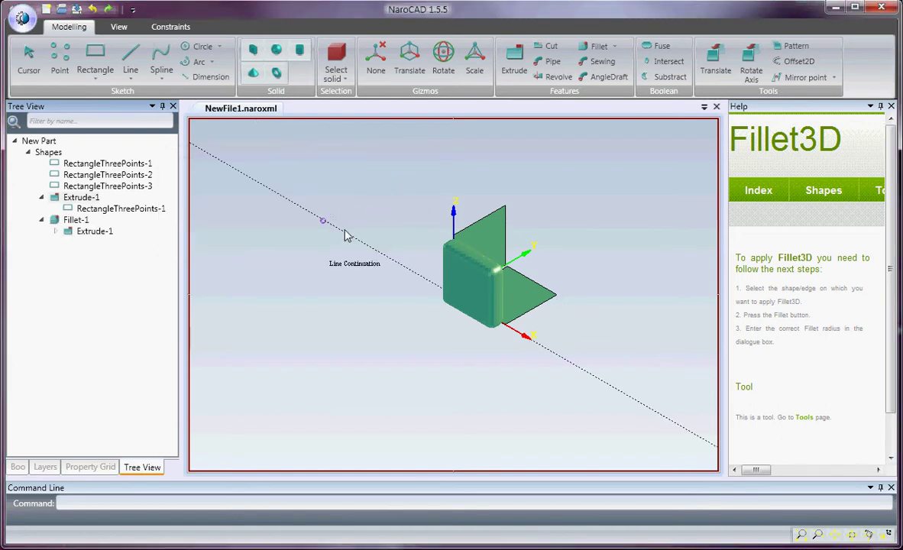
{"action": "middle_click_drag", "start_coordinate": [604, 222], "coordinate": [376, 269]}
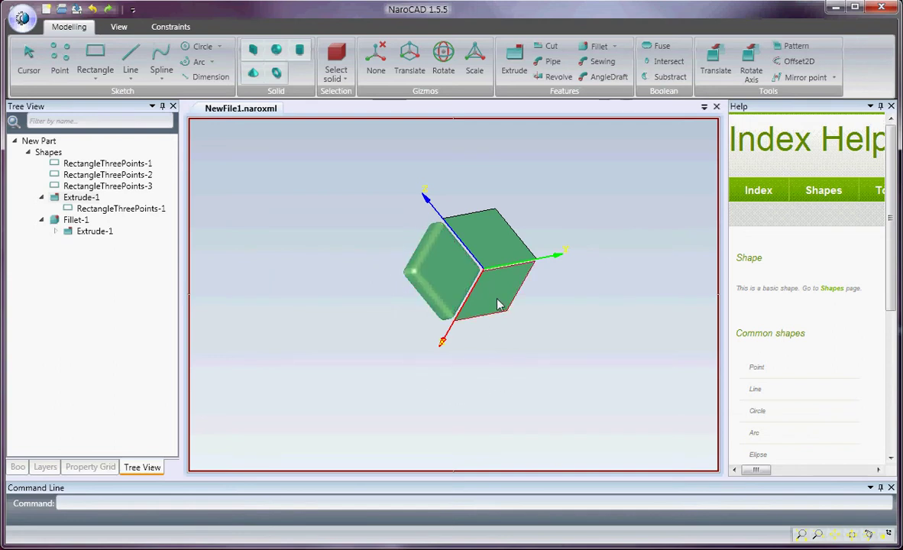
{"action": "left_click", "coordinate": [517, 52]}
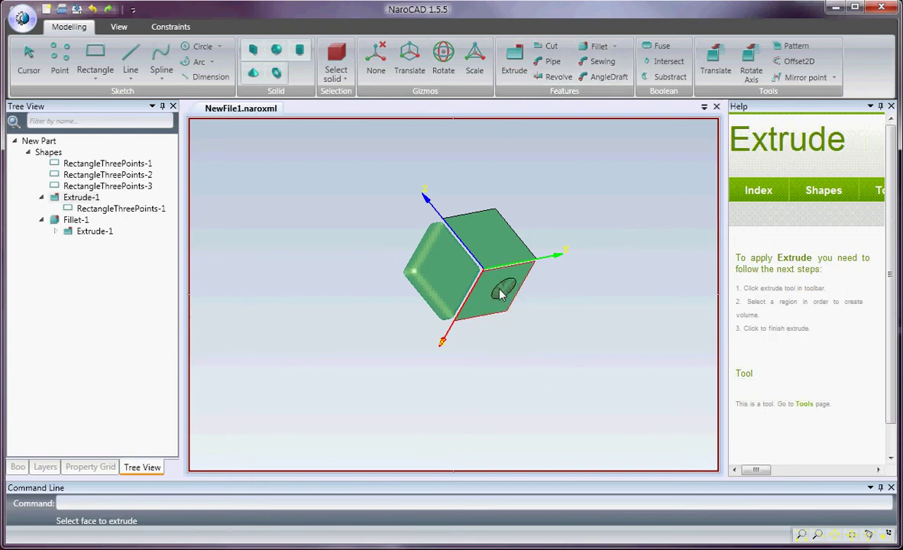
Extrude the box face to a height of 70*cos(pi/3.6), creating Extrude-2
{"action": "left_click", "coordinate": [495, 290]}
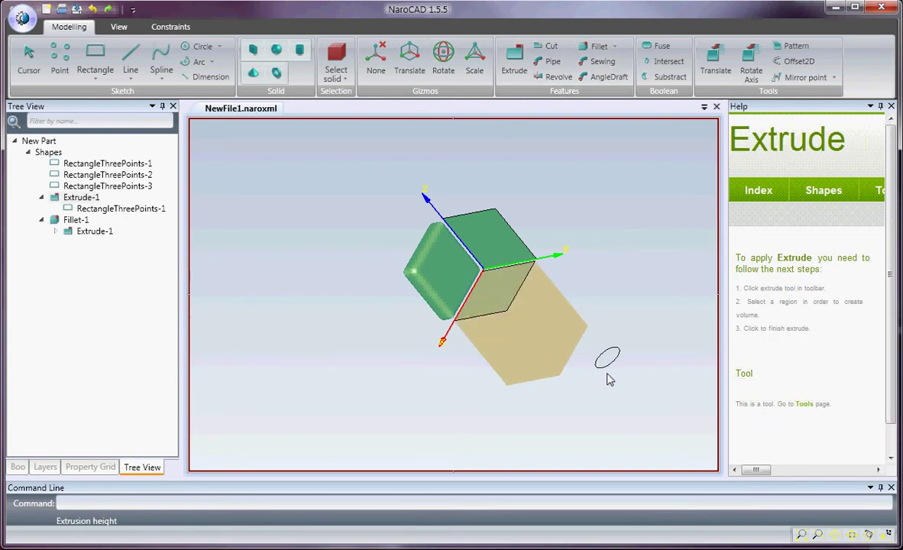
{"action": "left_click", "coordinate": [491, 499]}
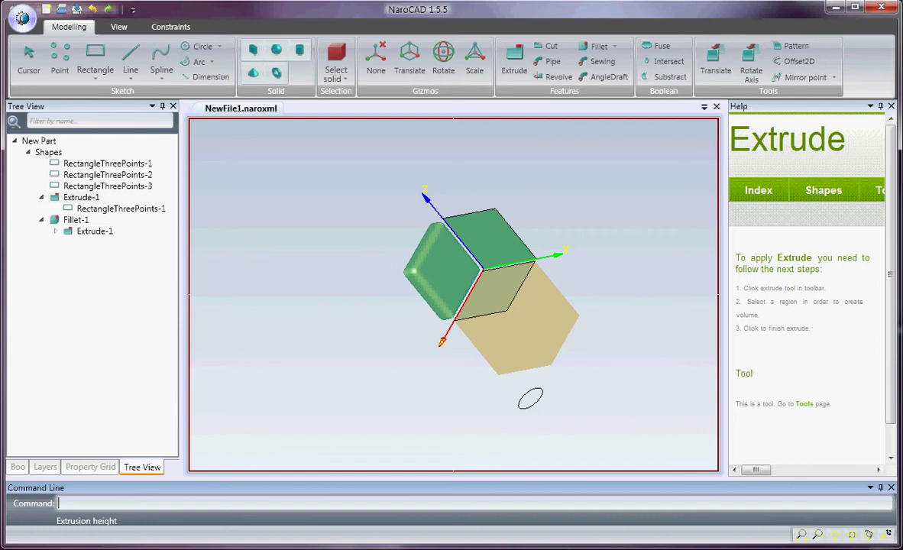
{"action": "type", "text": "70*sin"}
{"action": "key", "text": "BackSpace"}
{"action": "key", "text": "BackSpace"}
{"action": "type", "text": "cos(pi/3.6)"}
{"action": "key", "text": "Return"}
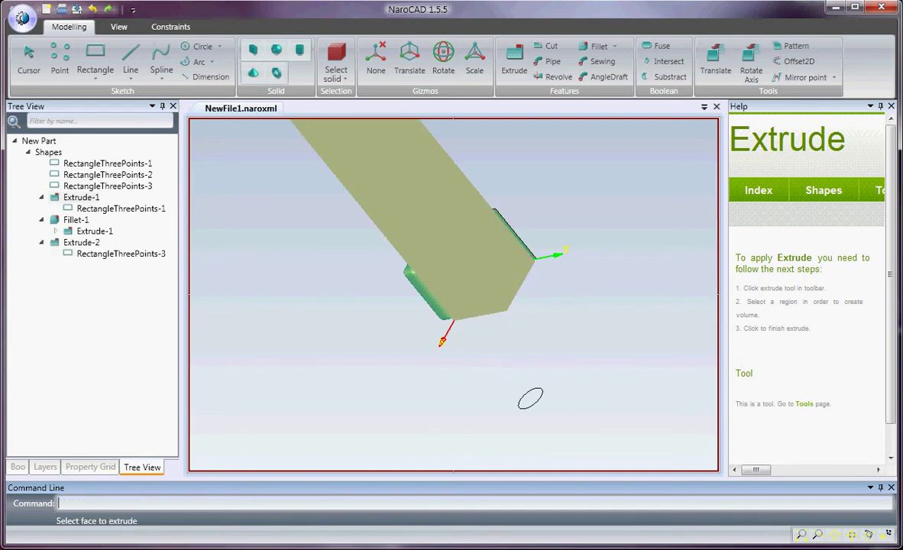
Finish the long Extrude-2 bar as a solid and zoom out to see it beside the filleted box
{"action": "left_click", "coordinate": [349, 275]}
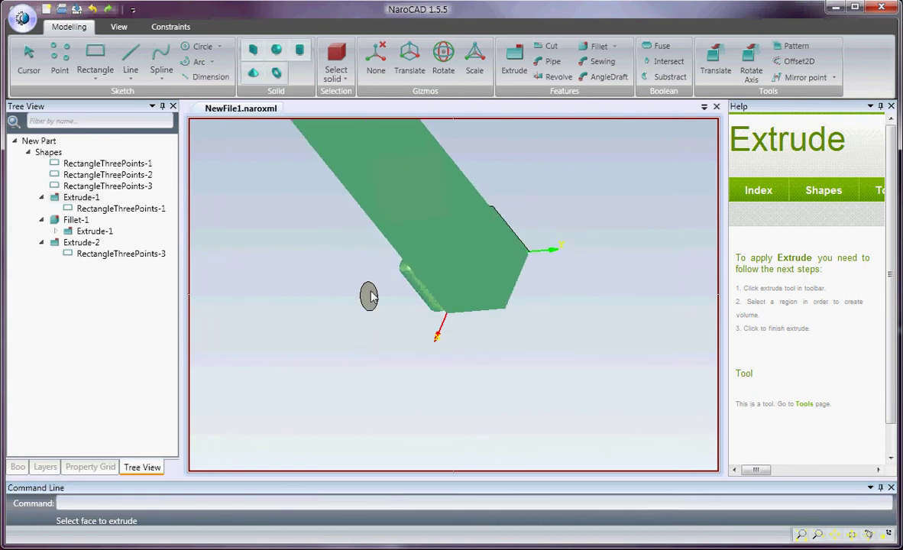
{"action": "scroll", "coordinate": [347, 301], "scroll_direction": "down", "scroll_amount": 3}
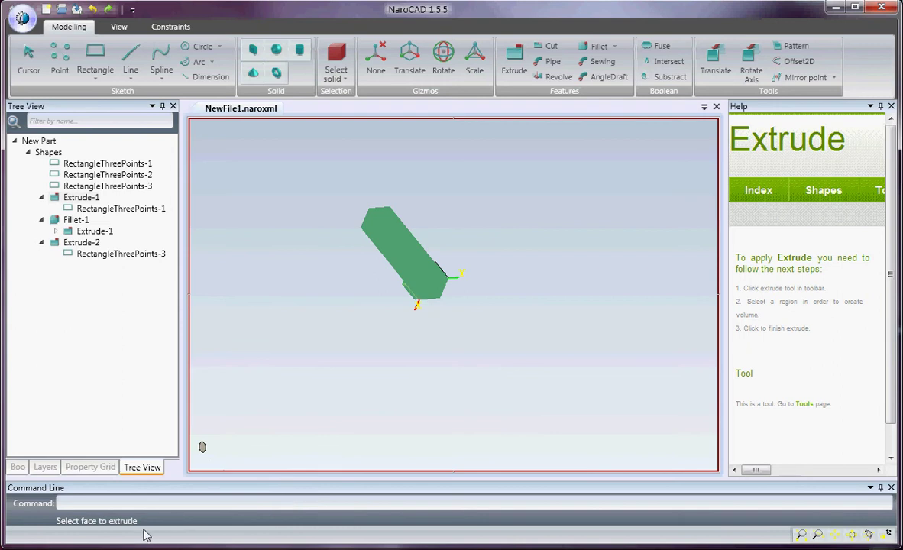
{"action": "left_click", "coordinate": [88, 505]}
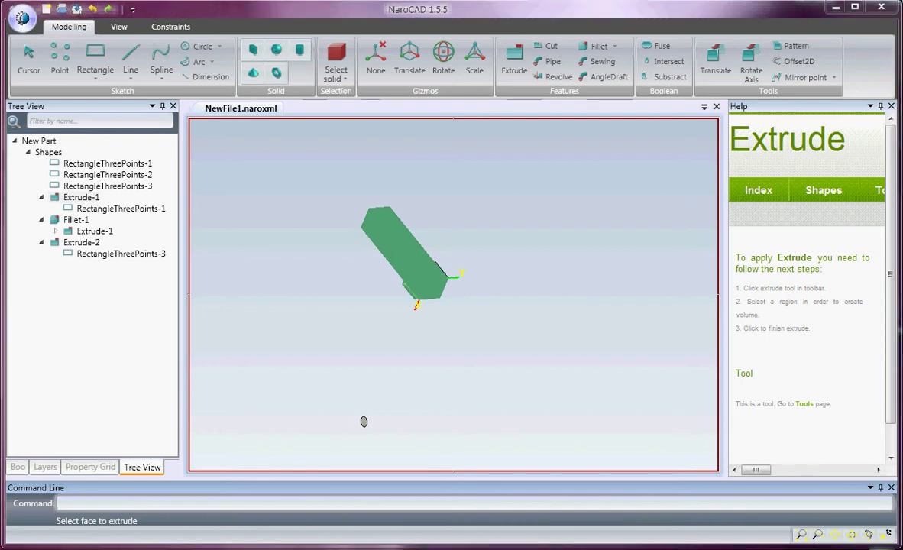
{"action": "key", "text": "alt+Tab"}
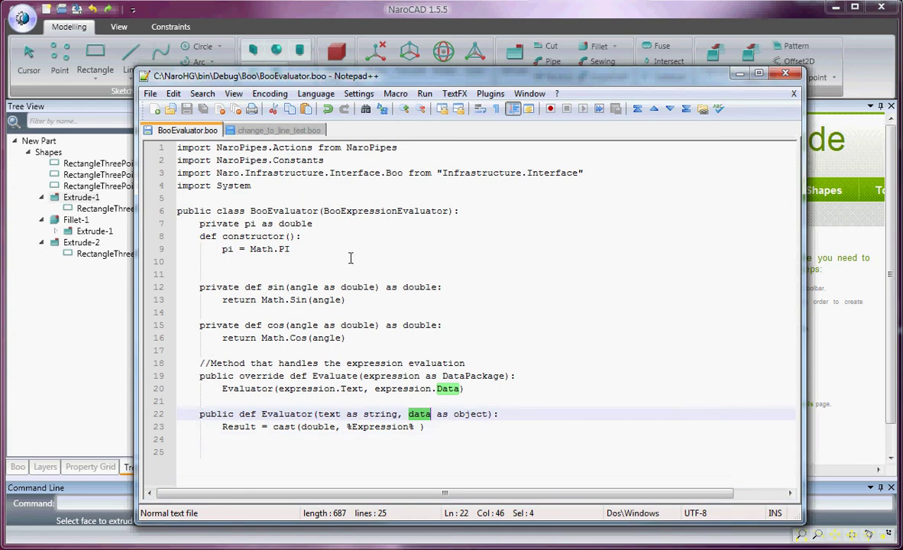
{"action": "left_click", "coordinate": [308, 263]}
{"action": "double_click", "coordinate": [227, 250]}
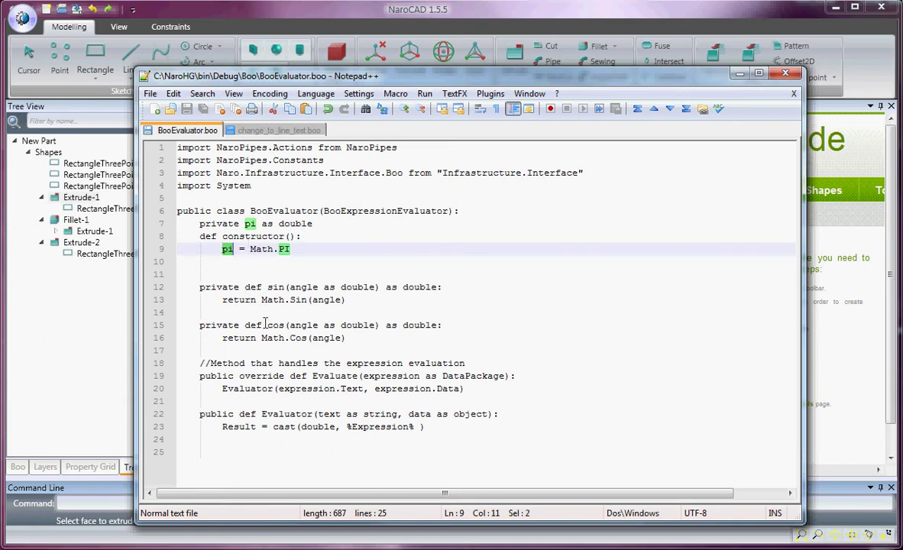
{"action": "double_click", "coordinate": [275, 287]}
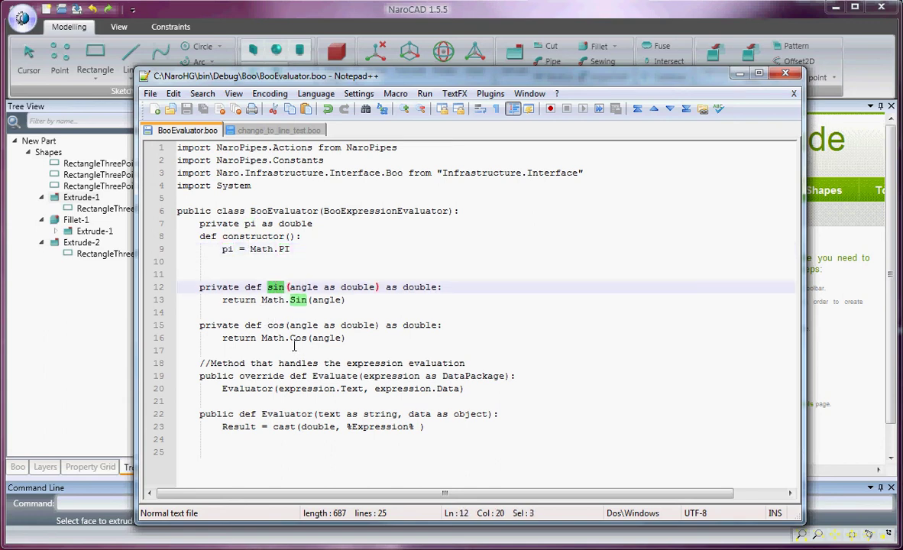
{"action": "double_click", "coordinate": [275, 326]}
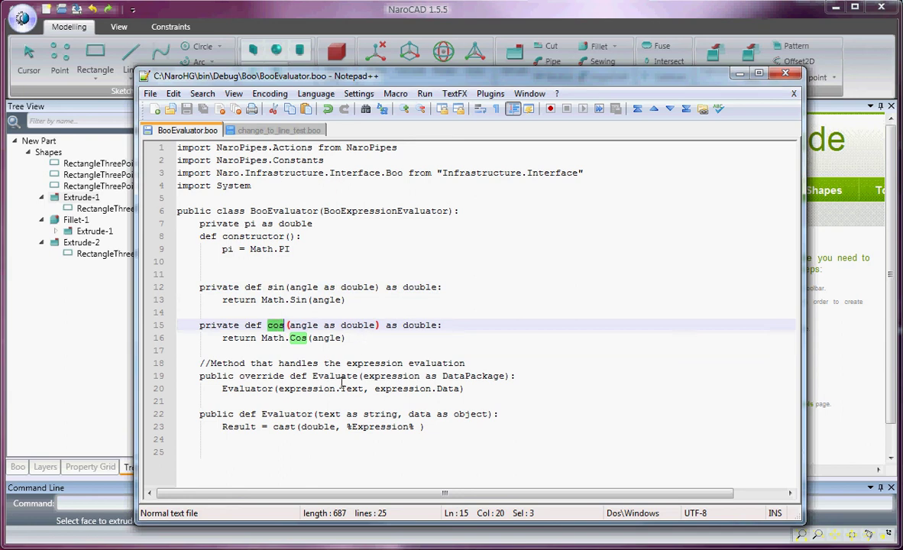
{"action": "left_click", "coordinate": [348, 340]}
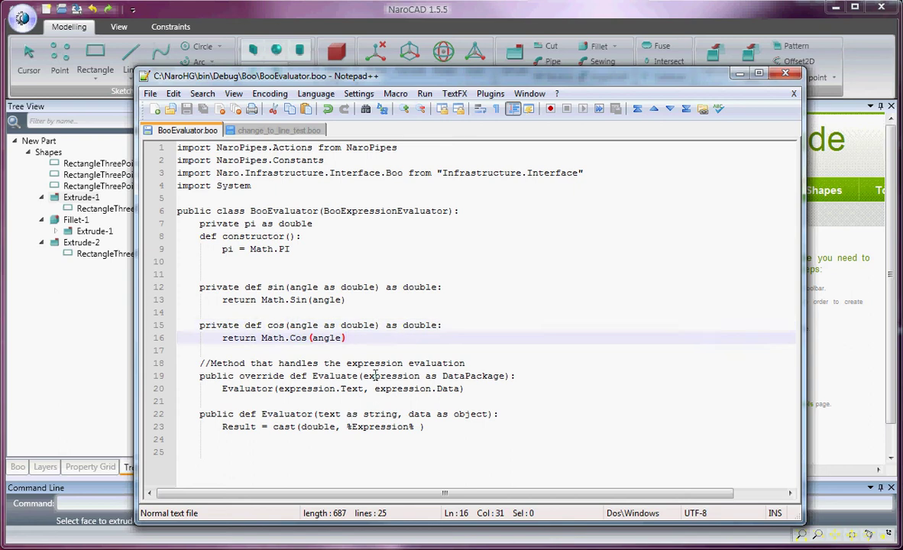
{"action": "left_click", "coordinate": [329, 413]}
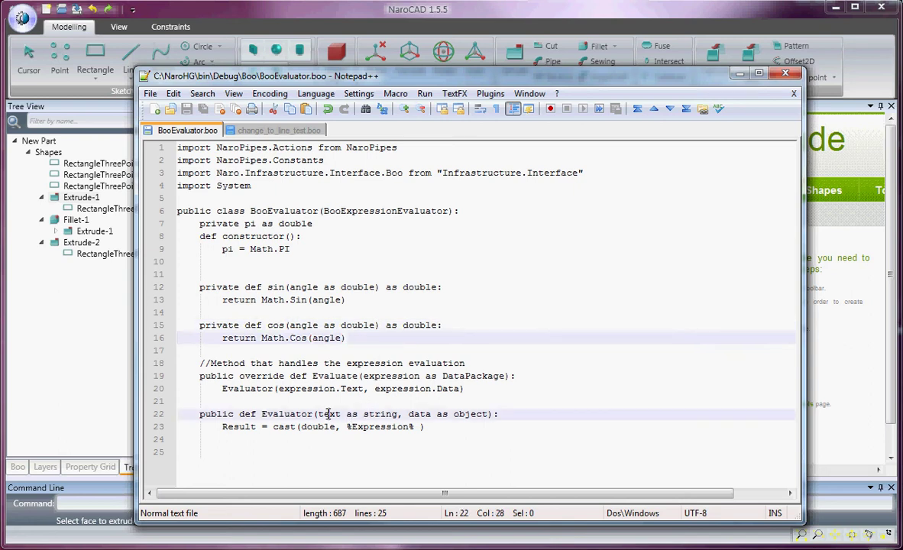
{"action": "double_click", "coordinate": [329, 414]}
{"action": "left_click_drag", "start_coordinate": [364, 388], "coordinate": [311, 388]}
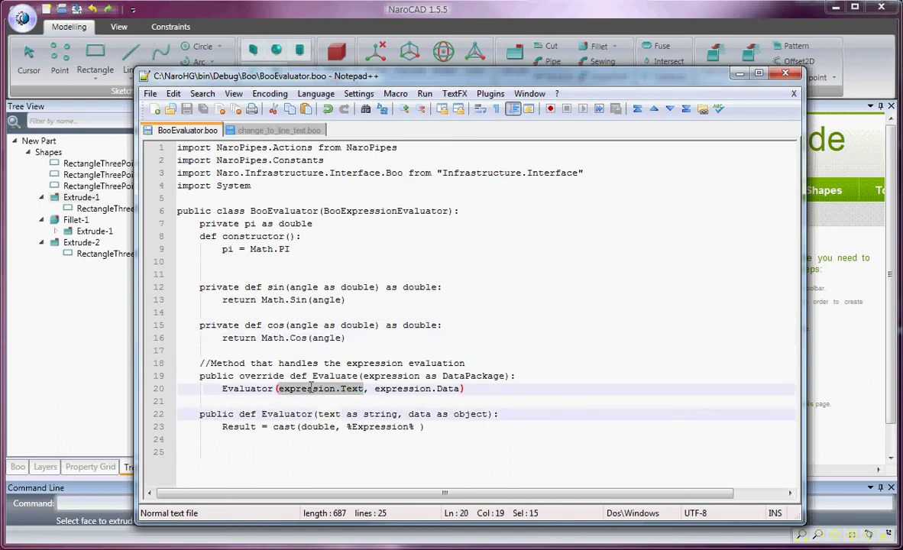
{"action": "left_click_drag", "start_coordinate": [460, 389], "coordinate": [374, 388]}
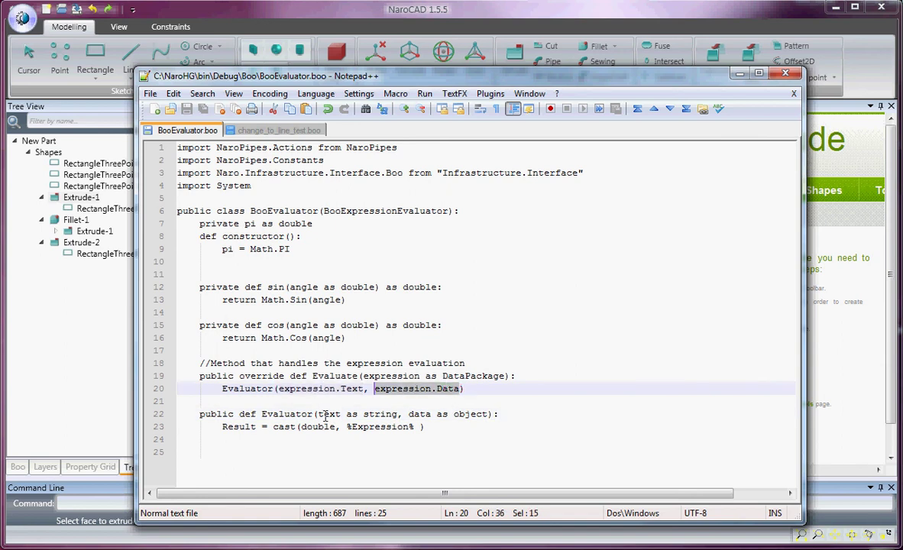
{"action": "left_click", "coordinate": [229, 426]}
{"action": "double_click", "coordinate": [230, 426]}
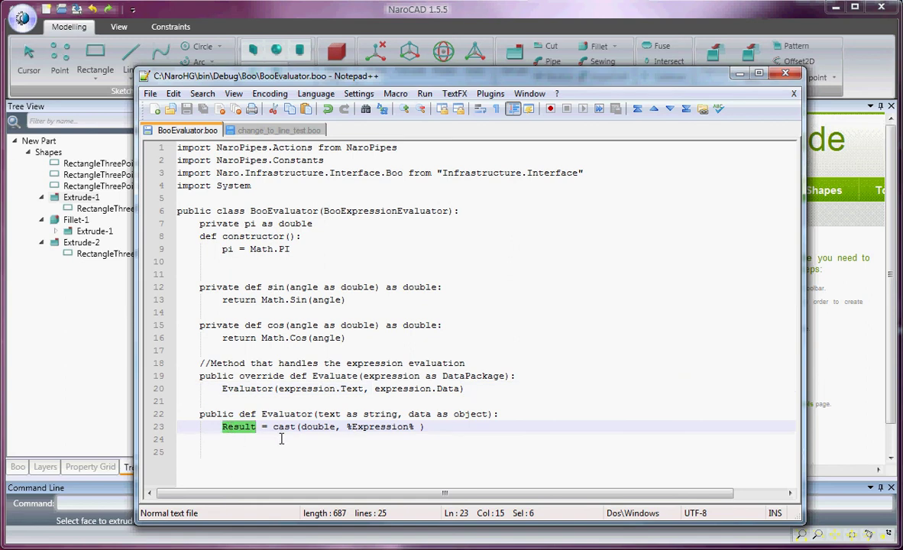
{"action": "left_click", "coordinate": [237, 441]}
{"action": "left_click", "coordinate": [234, 427]}
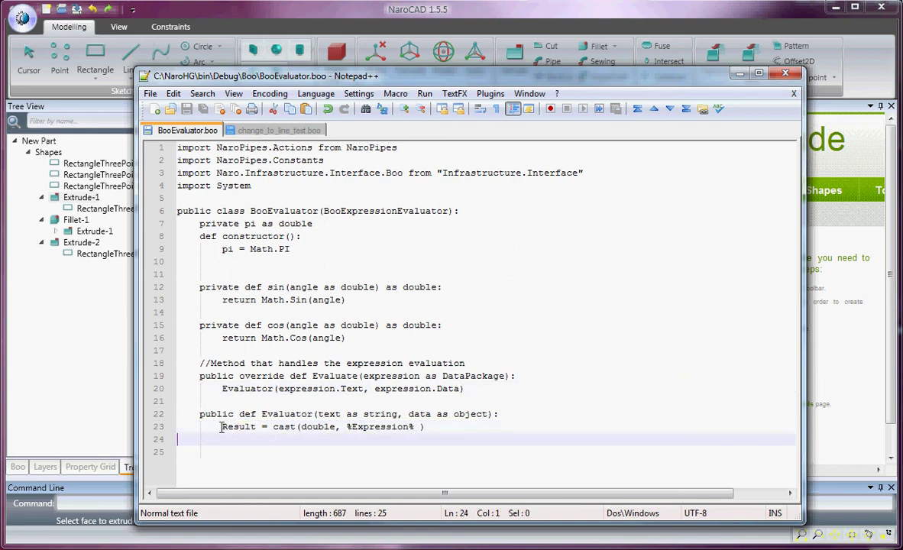
{"action": "double_click", "coordinate": [232, 427]}
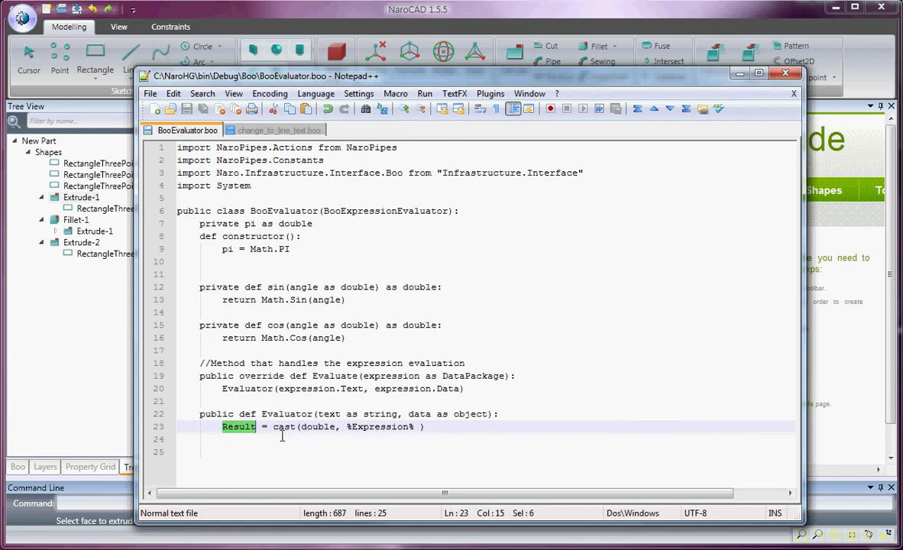
{"action": "double_click", "coordinate": [317, 426]}
{"action": "left_click_drag", "start_coordinate": [317, 426], "coordinate": [290, 427]}
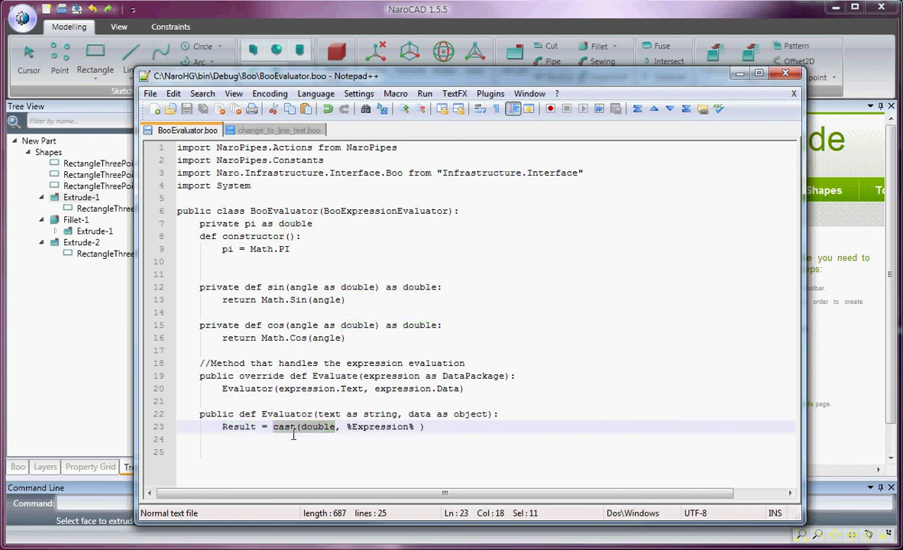
{"action": "left_click", "coordinate": [295, 410]}
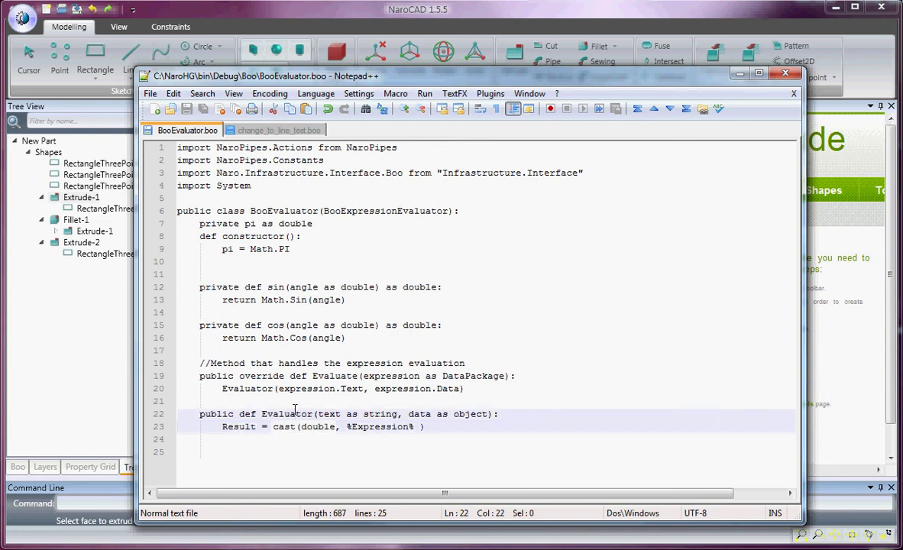
{"action": "left_click", "coordinate": [277, 401]}
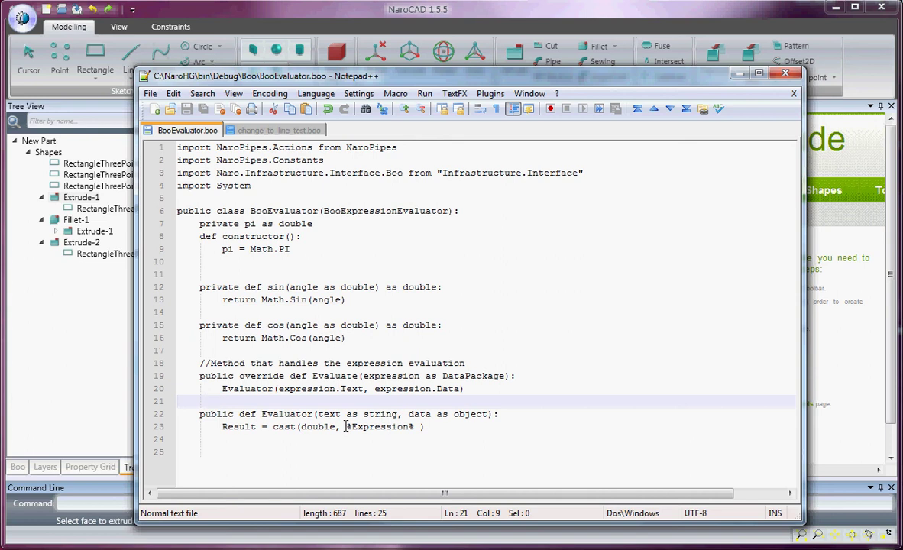
Highlight %Expression% on line 23, then move Notepad++ up and right to uncover NaroCAD's part tree
{"action": "left_click_drag", "start_coordinate": [347, 425], "coordinate": [392, 425]}
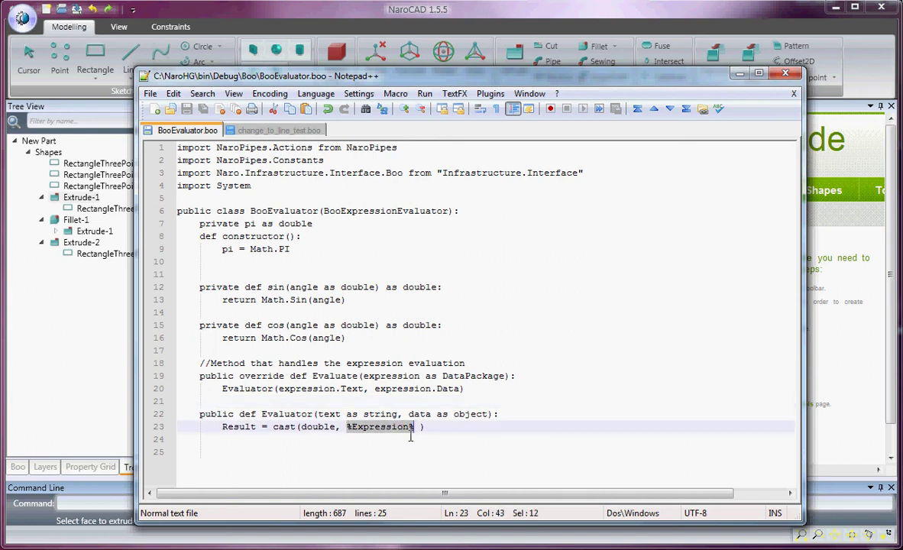
{"action": "left_click_drag", "start_coordinate": [369, 77], "coordinate": [550, 68]}
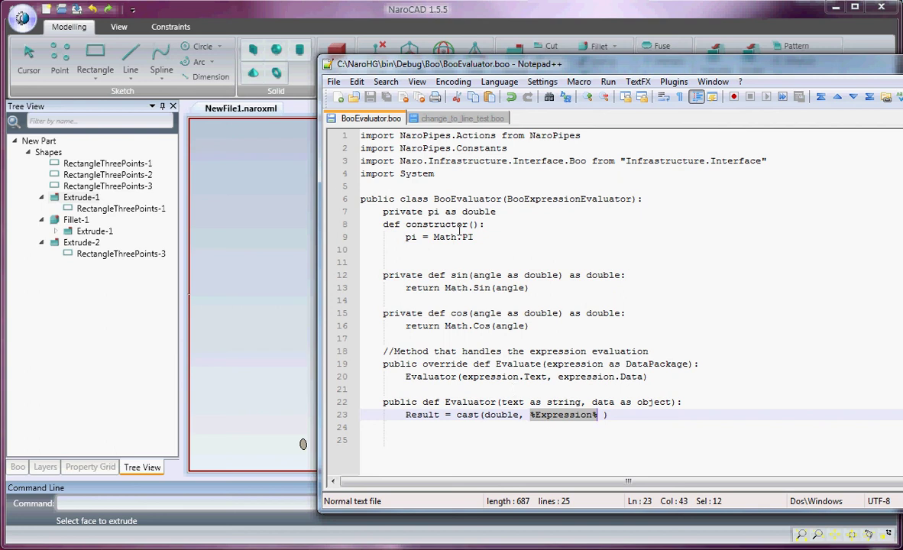
{"action": "left_click", "coordinate": [489, 441]}
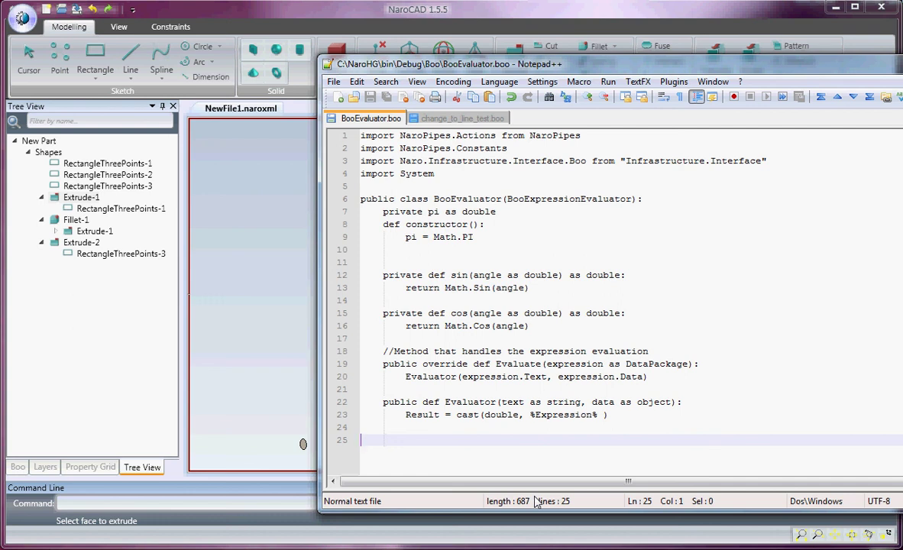
{"action": "left_click", "coordinate": [465, 186]}
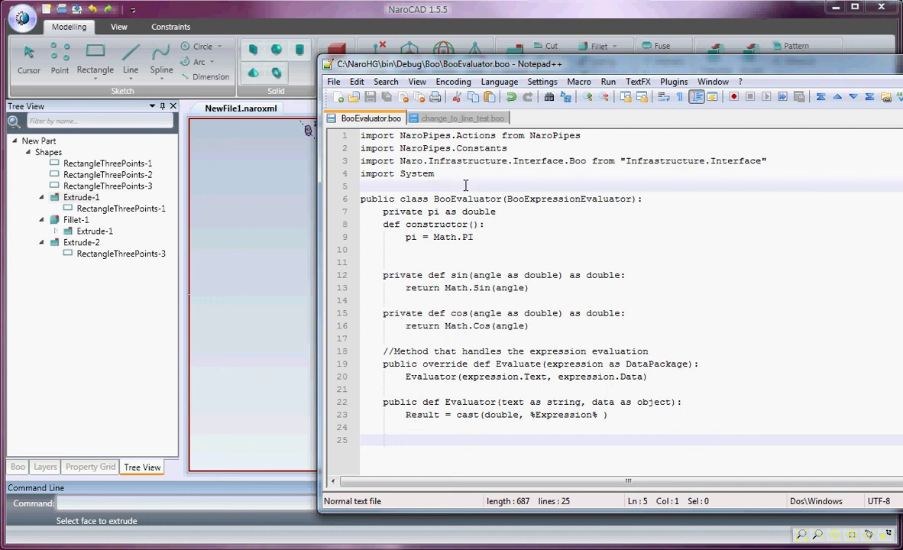
{"action": "left_click_drag", "start_coordinate": [463, 173], "coordinate": [348, 129]}
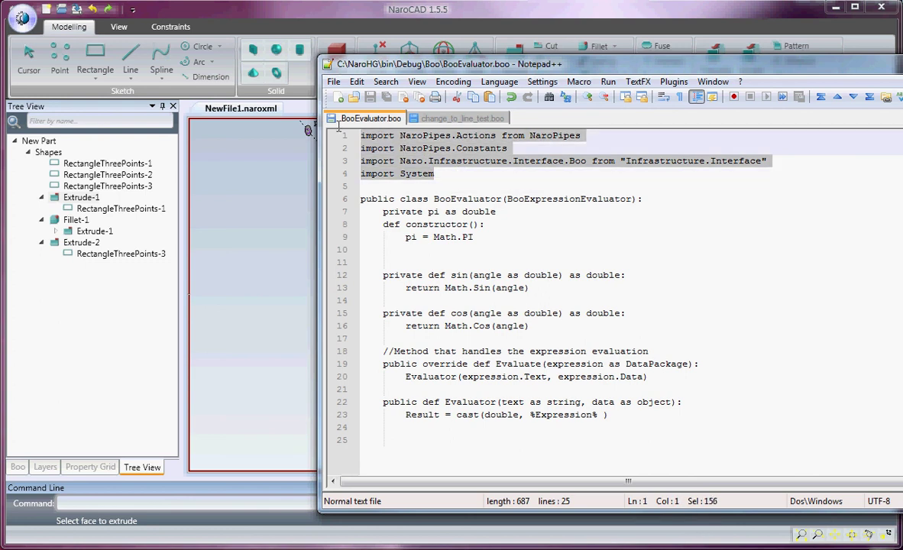
{"action": "left_click", "coordinate": [413, 184]}
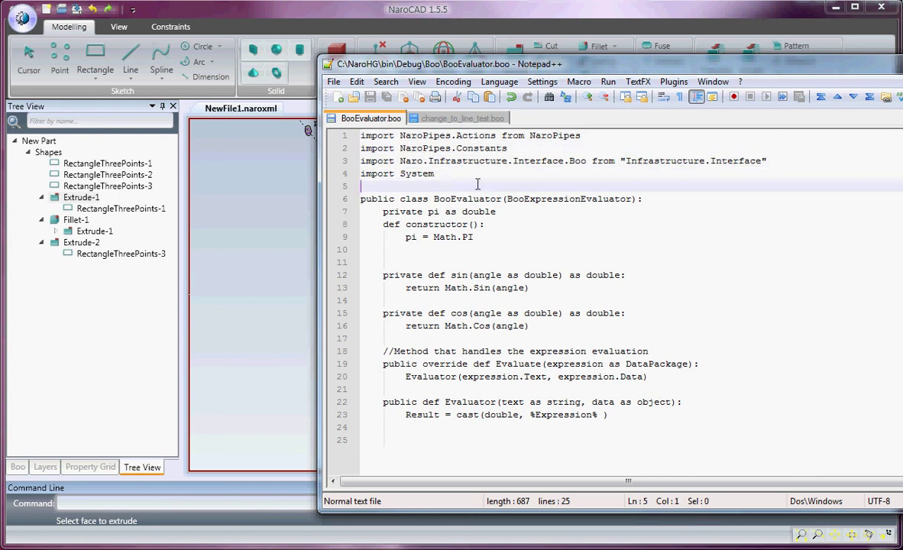